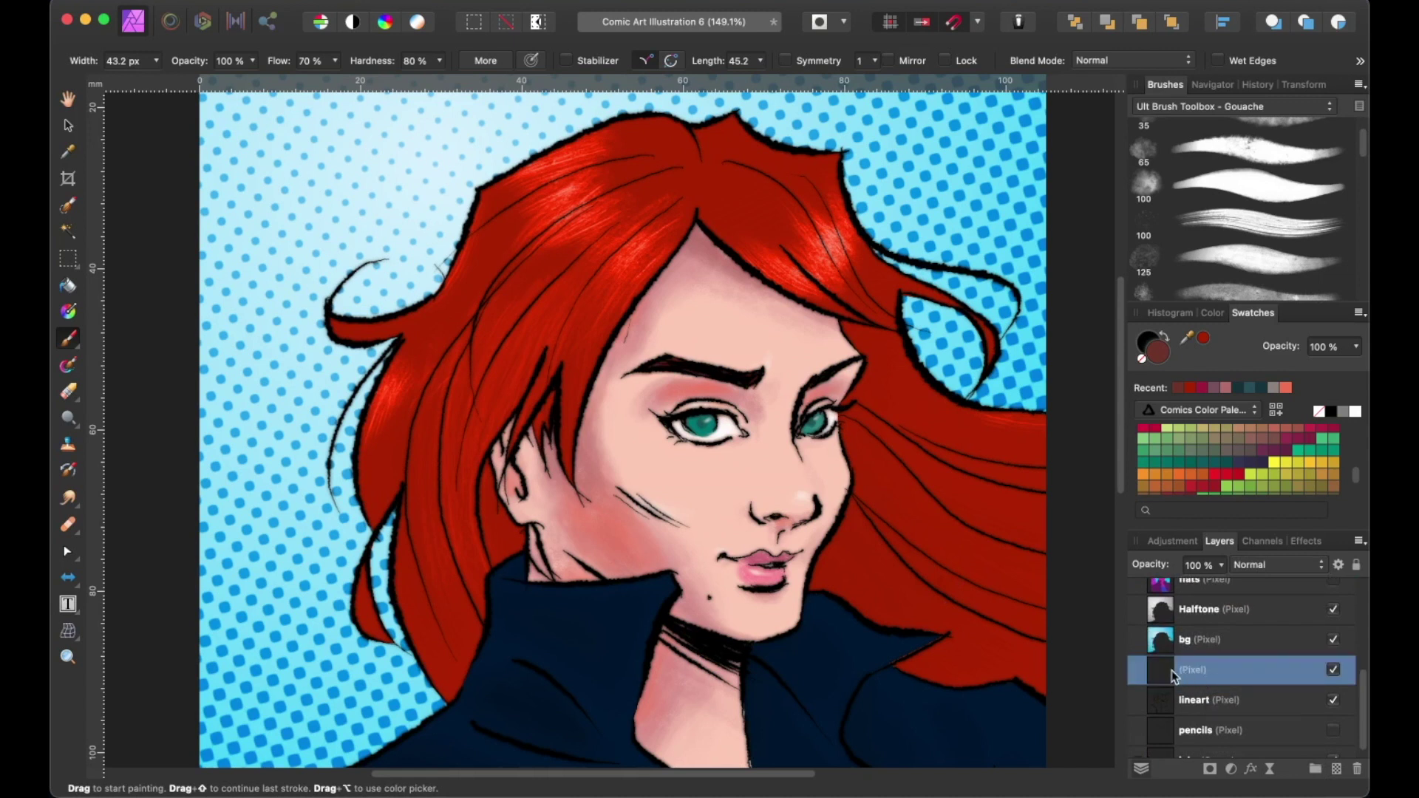
- Clip the empty pixel layer to the lineart layer and brush dark red over the lines of the face, neck and ear
mouse_move(1167, 685)
mouse_down()
mouse_move(1164, 707)
mouse_move(1210, 710)
mouse_up()
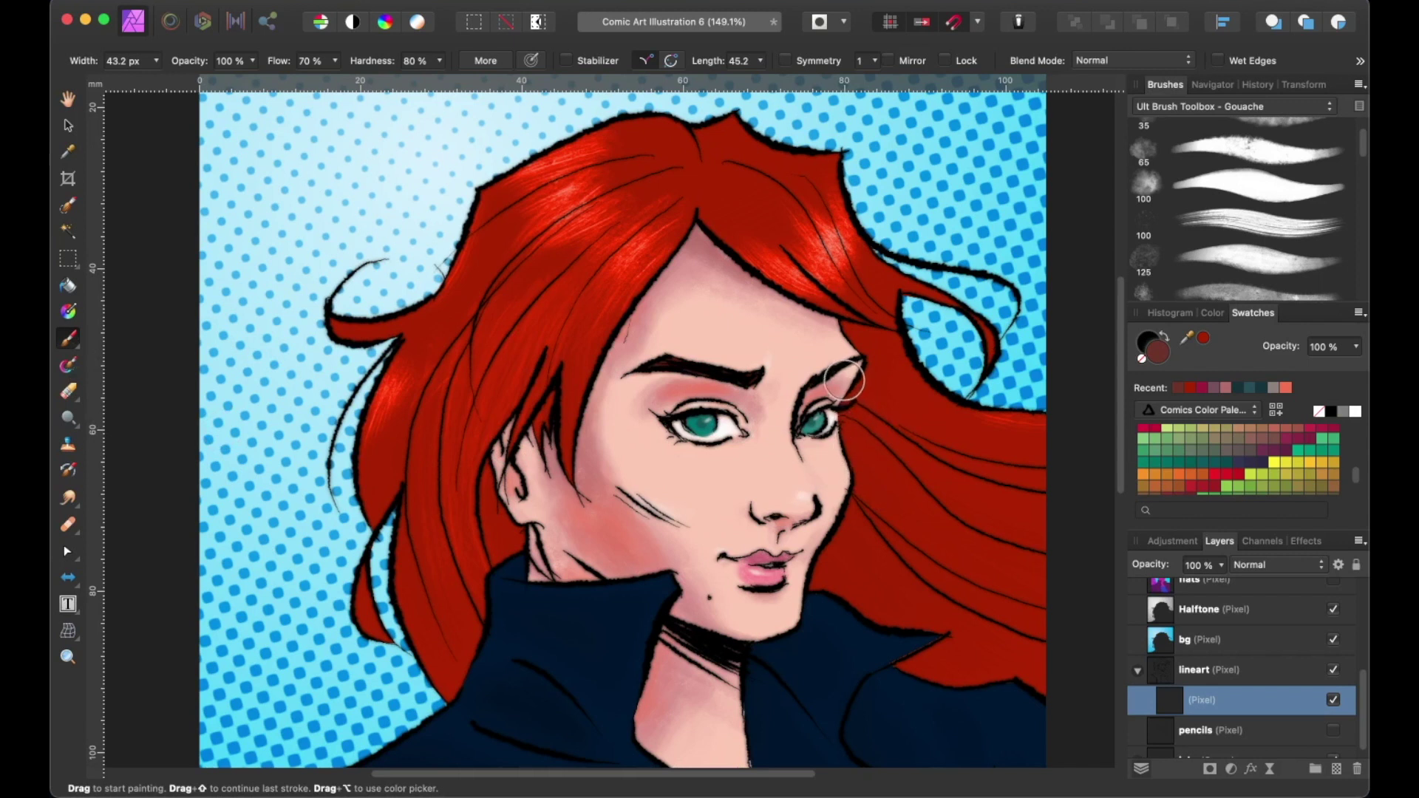
mouse_move(863, 352)
mouse_down()
mouse_move(806, 399)
mouse_move(849, 362)
mouse_move(806, 399)
mouse_move(812, 418)
mouse_move(842, 405)
mouse_move(820, 428)
mouse_move(797, 403)
mouse_move(784, 459)
mouse_move(709, 369)
mouse_move(665, 365)
mouse_move(643, 399)
mouse_move(698, 424)
mouse_move(687, 428)
mouse_move(728, 410)
mouse_up()
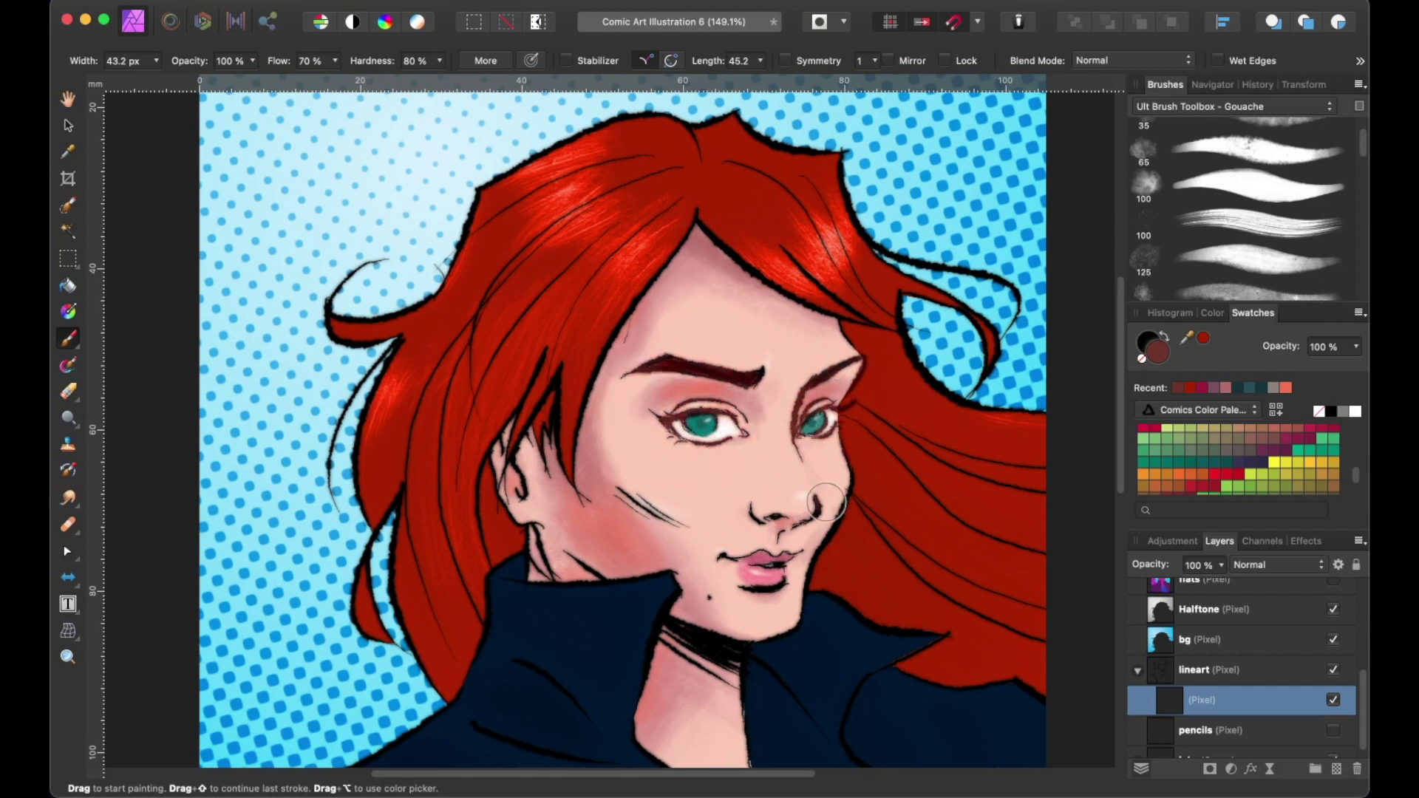
mouse_move(845, 455)
mouse_down()
mouse_move(816, 551)
mouse_move(815, 500)
mouse_move(776, 506)
mouse_move(784, 516)
mouse_move(762, 507)
mouse_move(805, 549)
mouse_move(698, 565)
mouse_move(728, 569)
mouse_move(728, 555)
mouse_move(718, 607)
mouse_move(706, 599)
mouse_move(781, 600)
mouse_move(805, 589)
mouse_move(804, 572)
mouse_move(775, 638)
mouse_move(722, 647)
mouse_move(702, 625)
mouse_move(715, 618)
mouse_move(691, 621)
mouse_move(701, 607)
mouse_move(736, 644)
mouse_move(747, 633)
mouse_move(732, 672)
mouse_move(708, 665)
mouse_move(691, 602)
mouse_up()
mouse_move(547, 517)
mouse_down()
mouse_move(566, 569)
mouse_move(518, 475)
mouse_move(517, 491)
mouse_move(526, 466)
mouse_up()
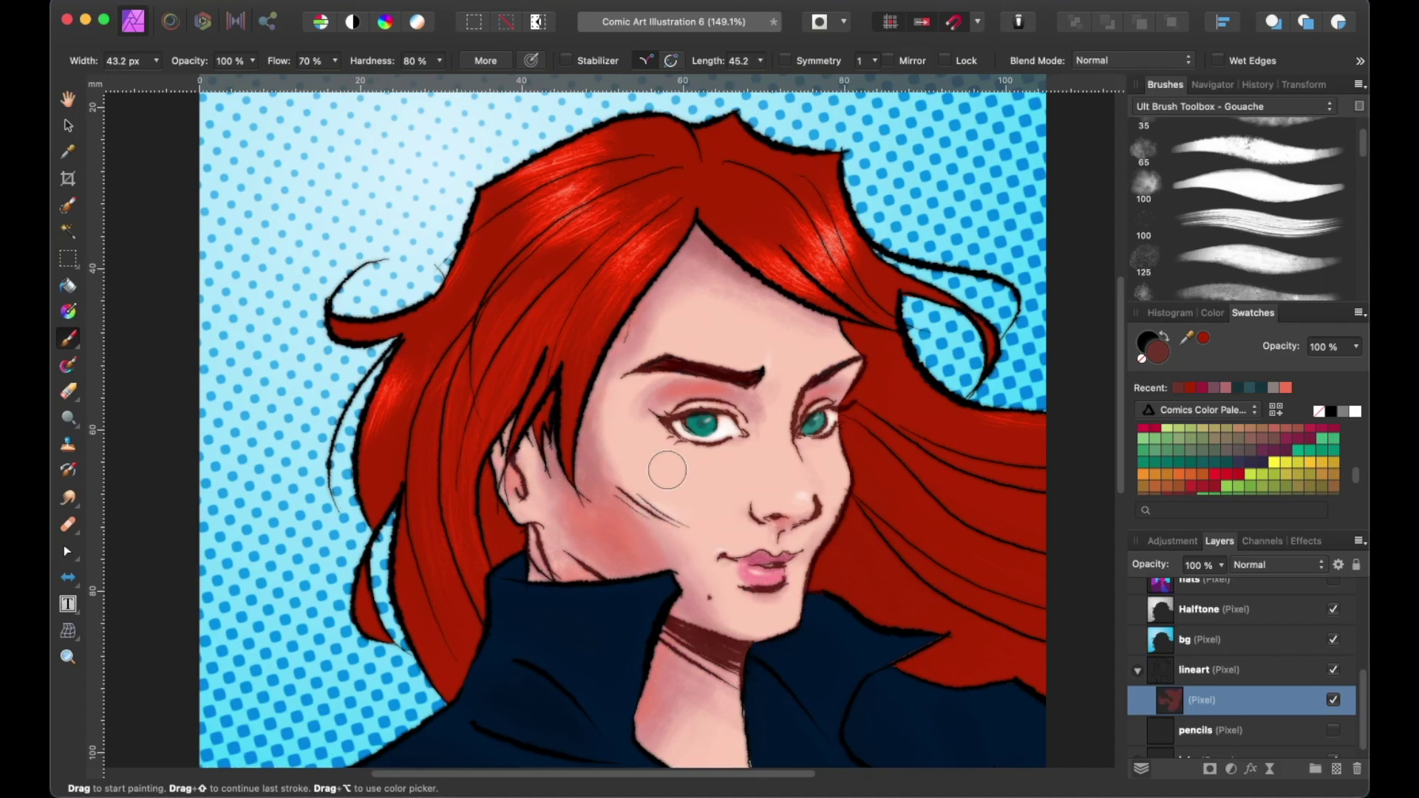
- Rename the clipped pixel layer as clipping and hide it
double_click(1208, 700)
text(clipping)
key(Return)
click(1332, 701)
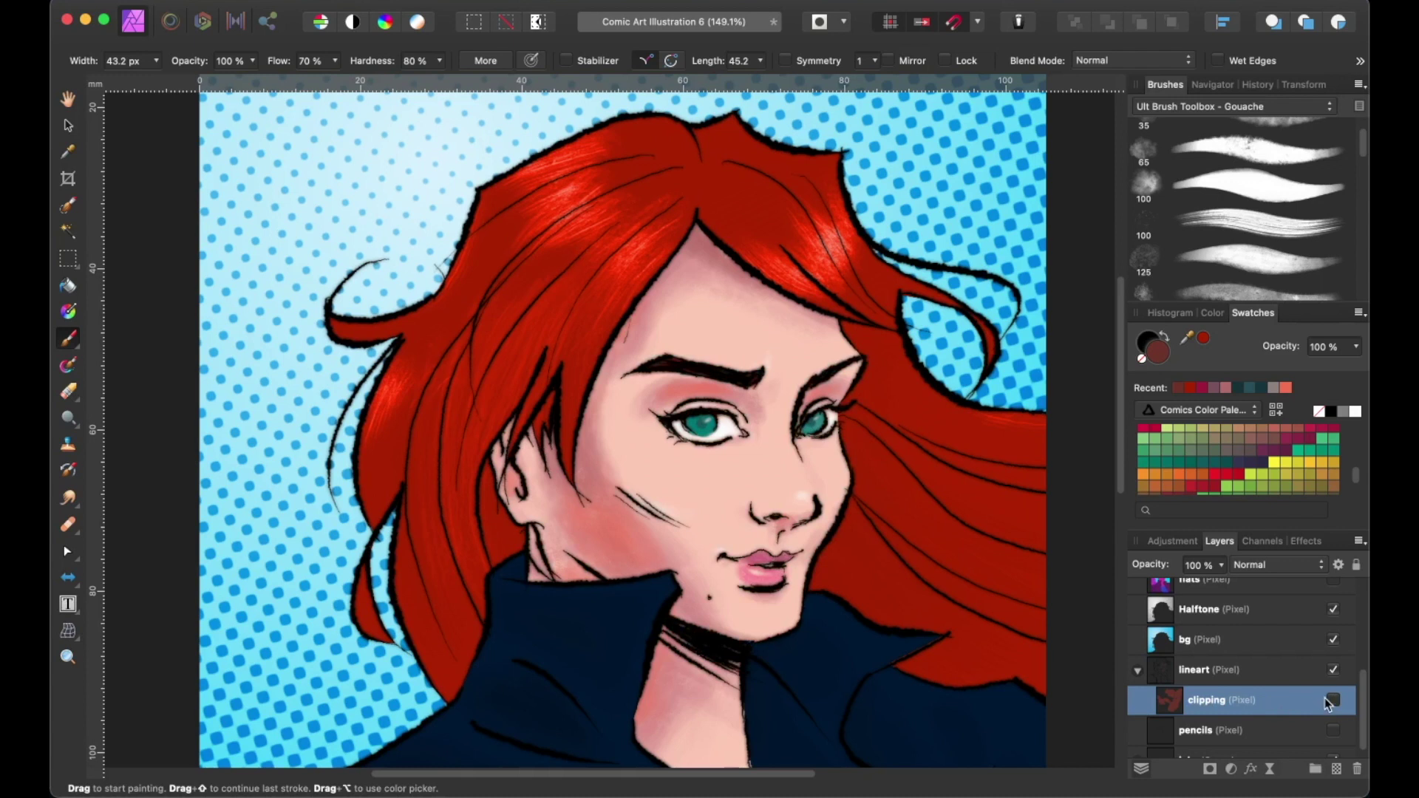
- Try a dark red Color Overlay effect on the lineart layer, switching it on and off to compare the line colours
click(1216, 675)
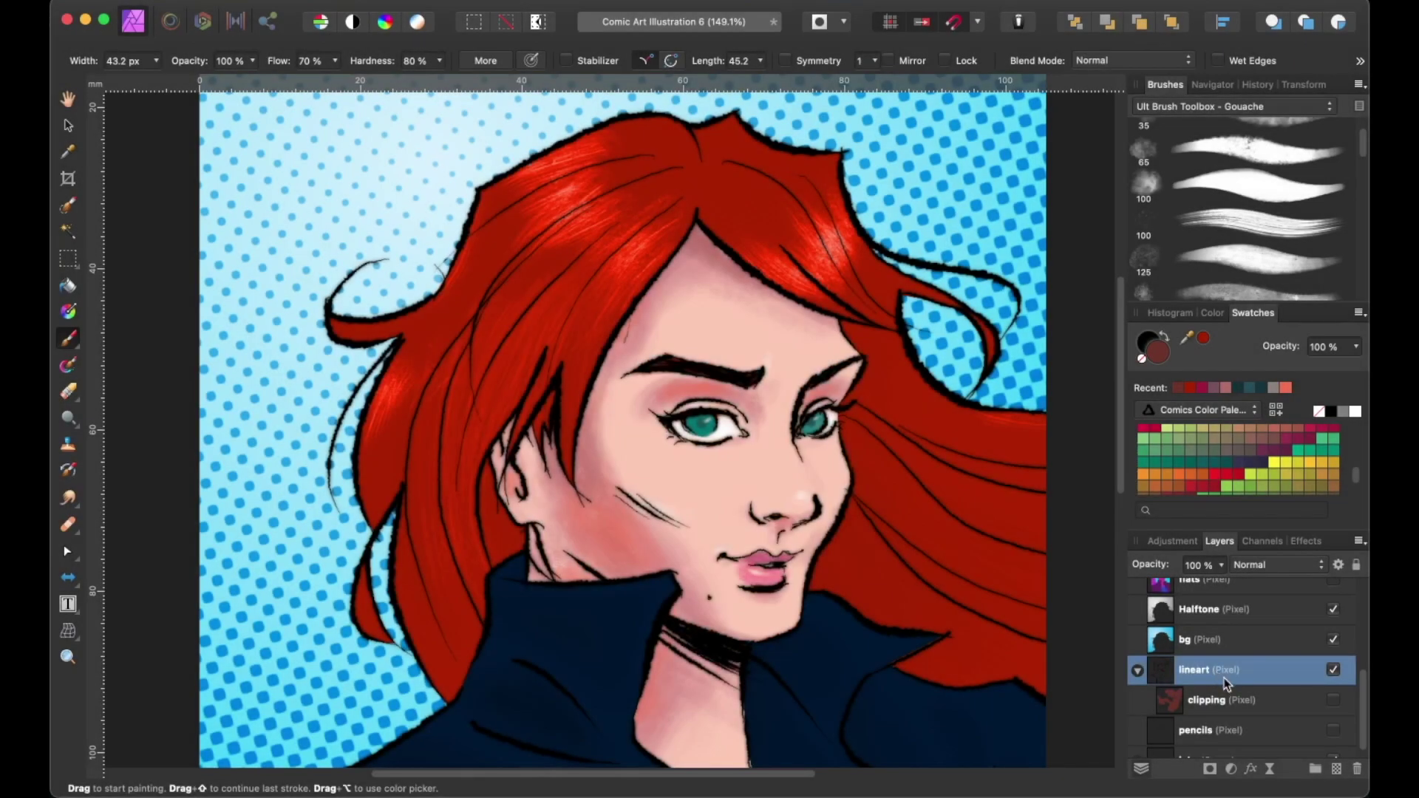
click(1251, 770)
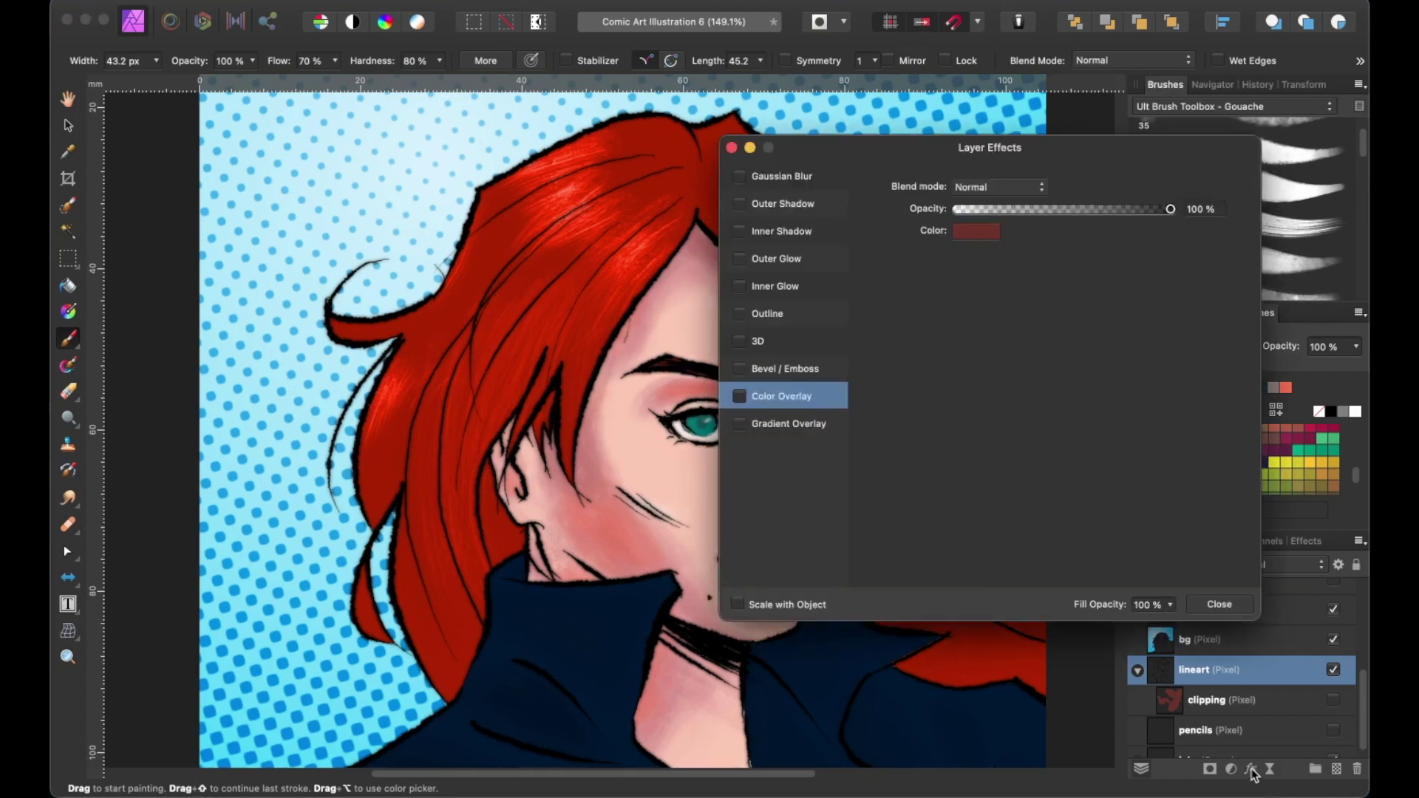
click(740, 397)
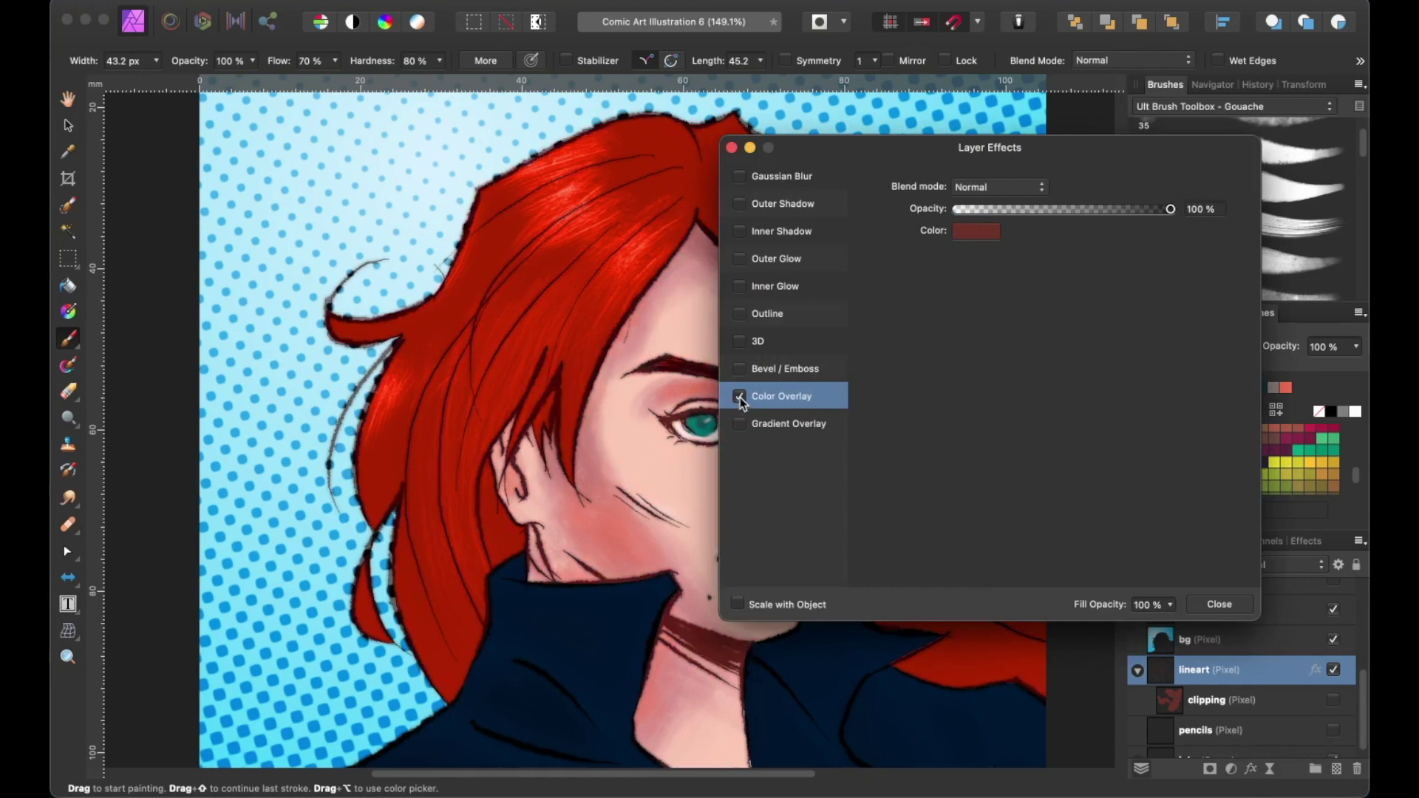
drag(870, 157, 1048, 216)
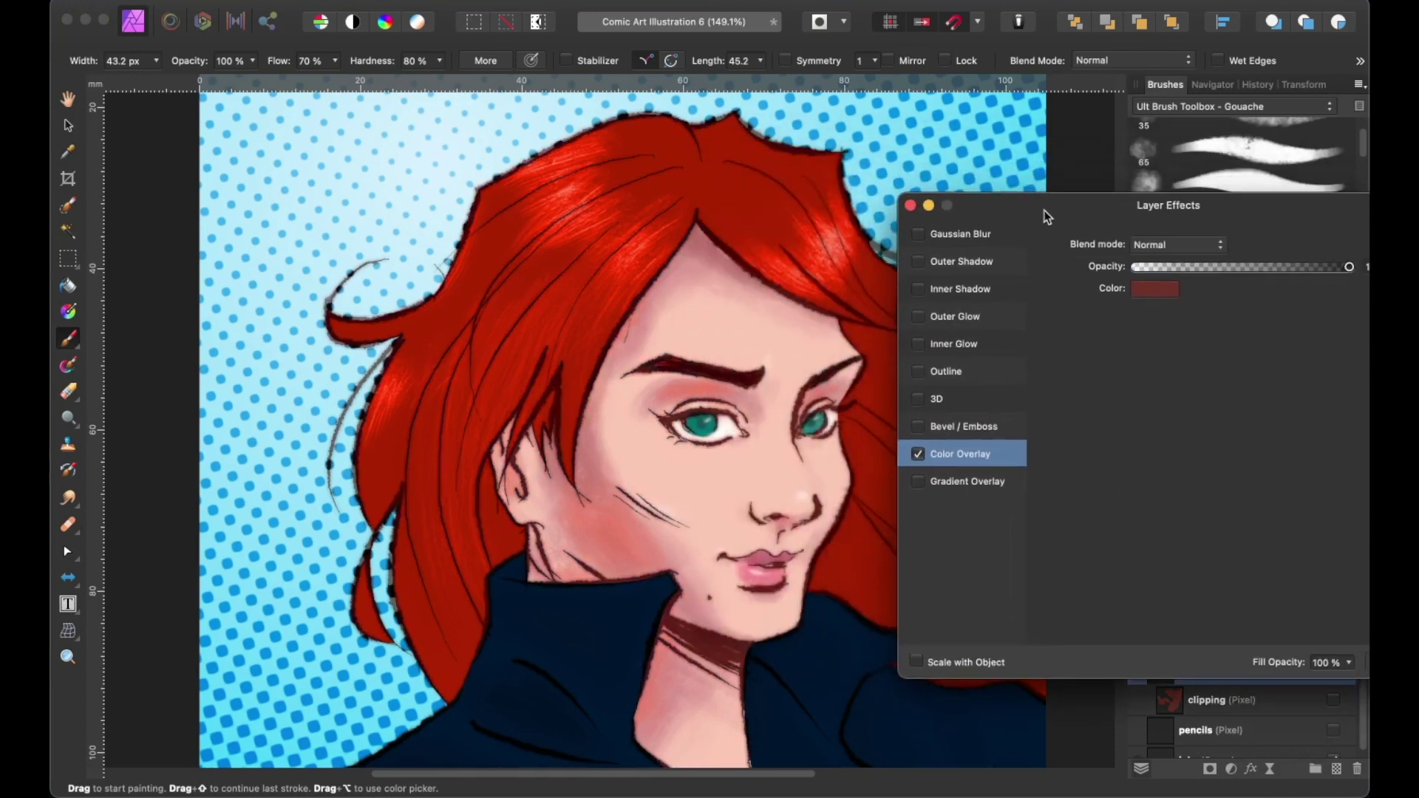
click(919, 454)
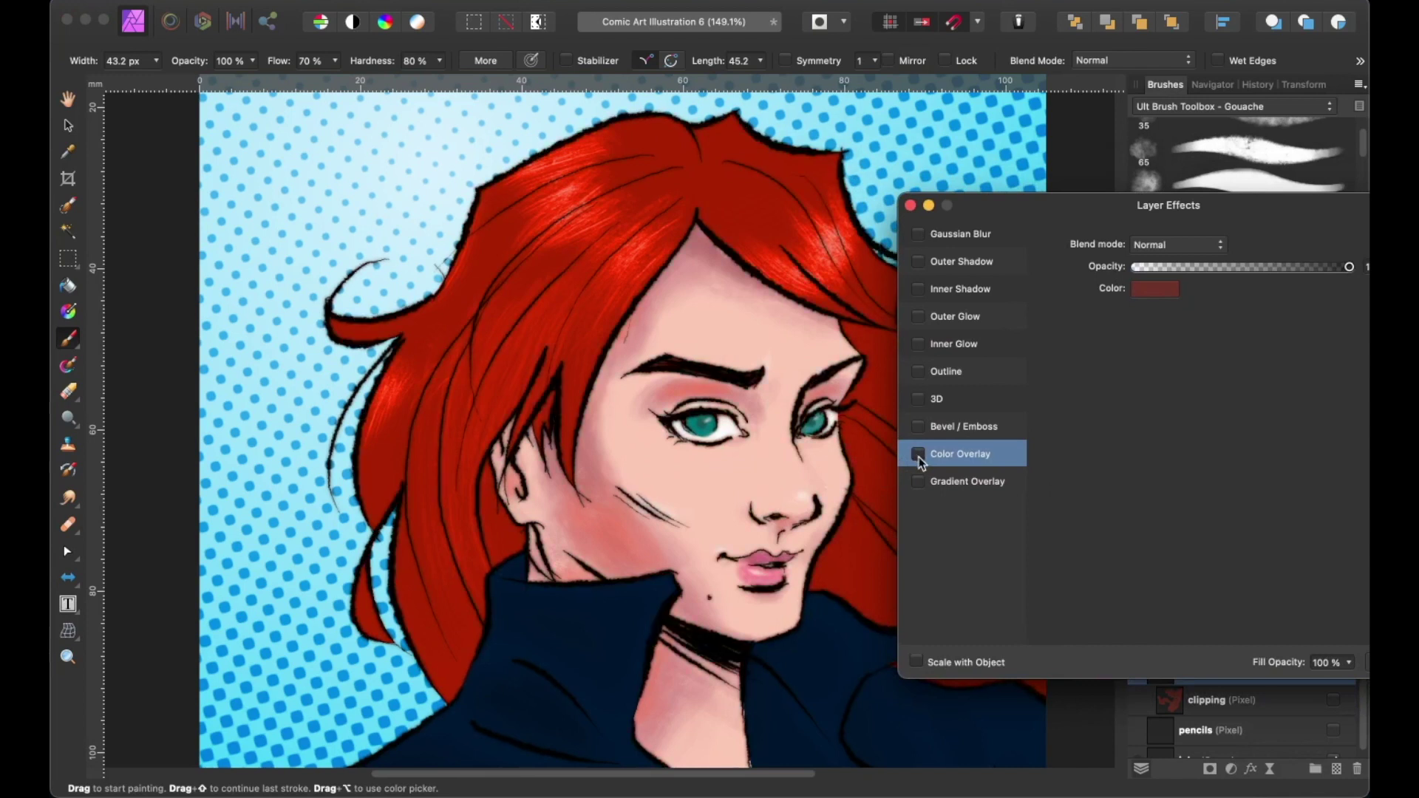
- Try other recent swatch colours for the lineart's Color Overlay, switch the overlay off and close the layer effects
click(1149, 293)
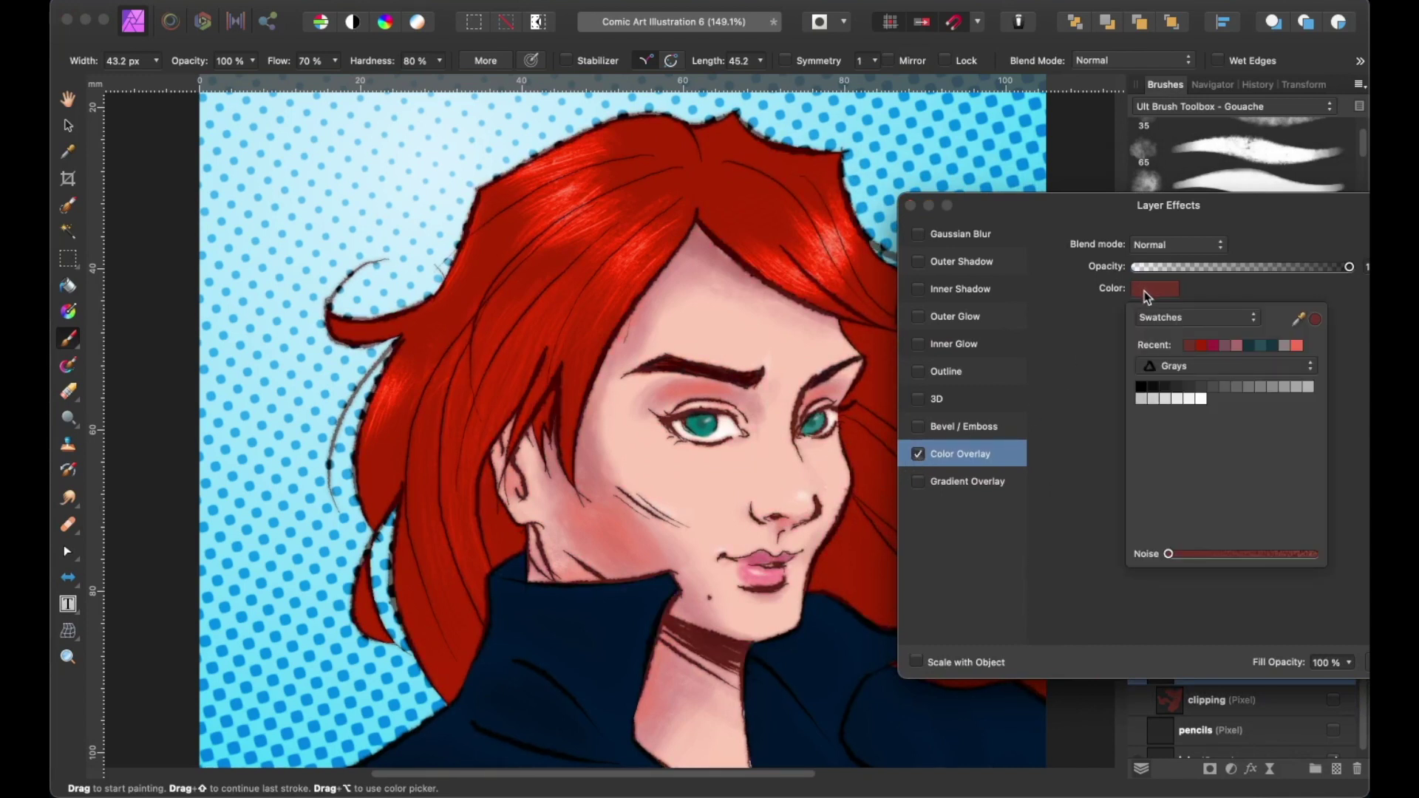
click(1263, 351)
click(1191, 344)
click(1083, 212)
drag(1083, 213, 867, 194)
click(702, 430)
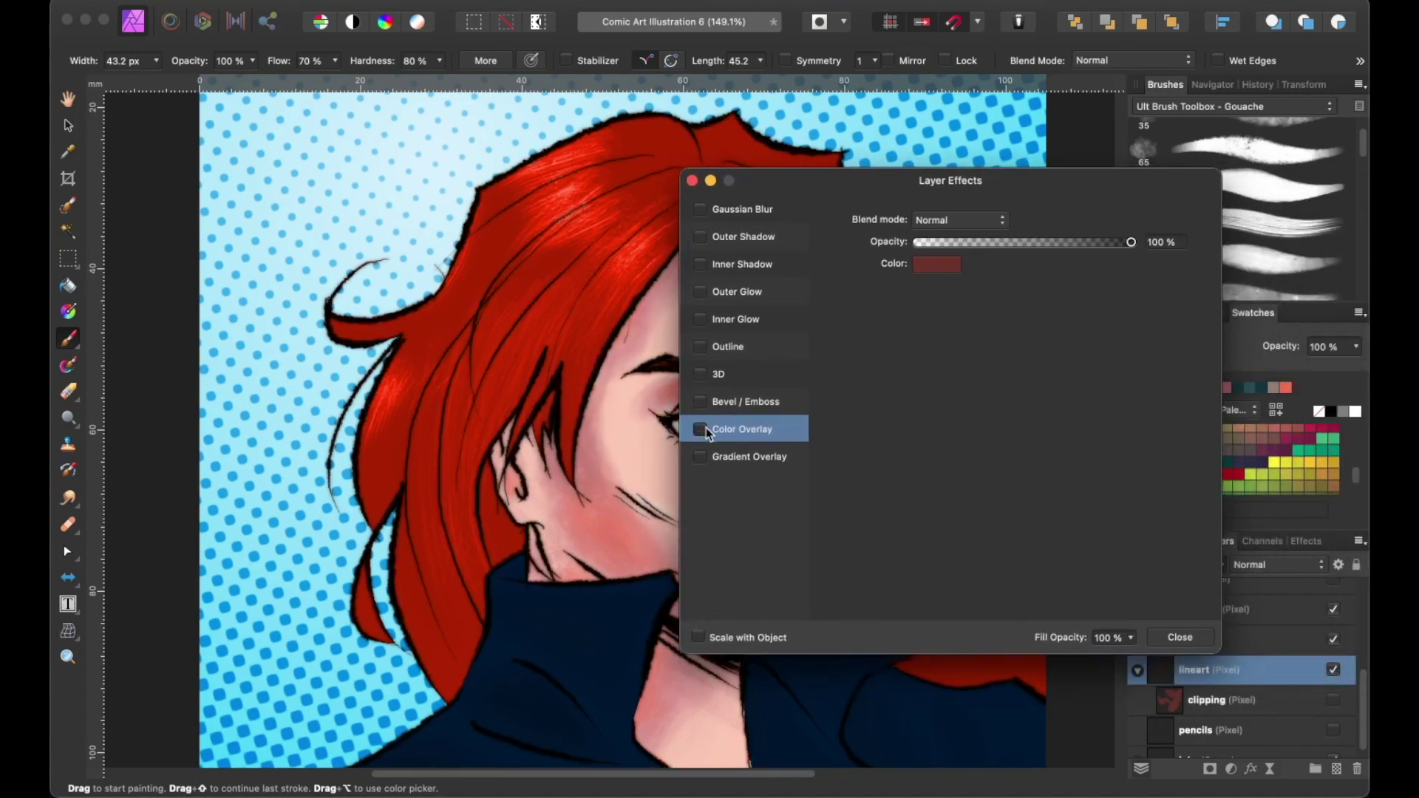
click(1175, 637)
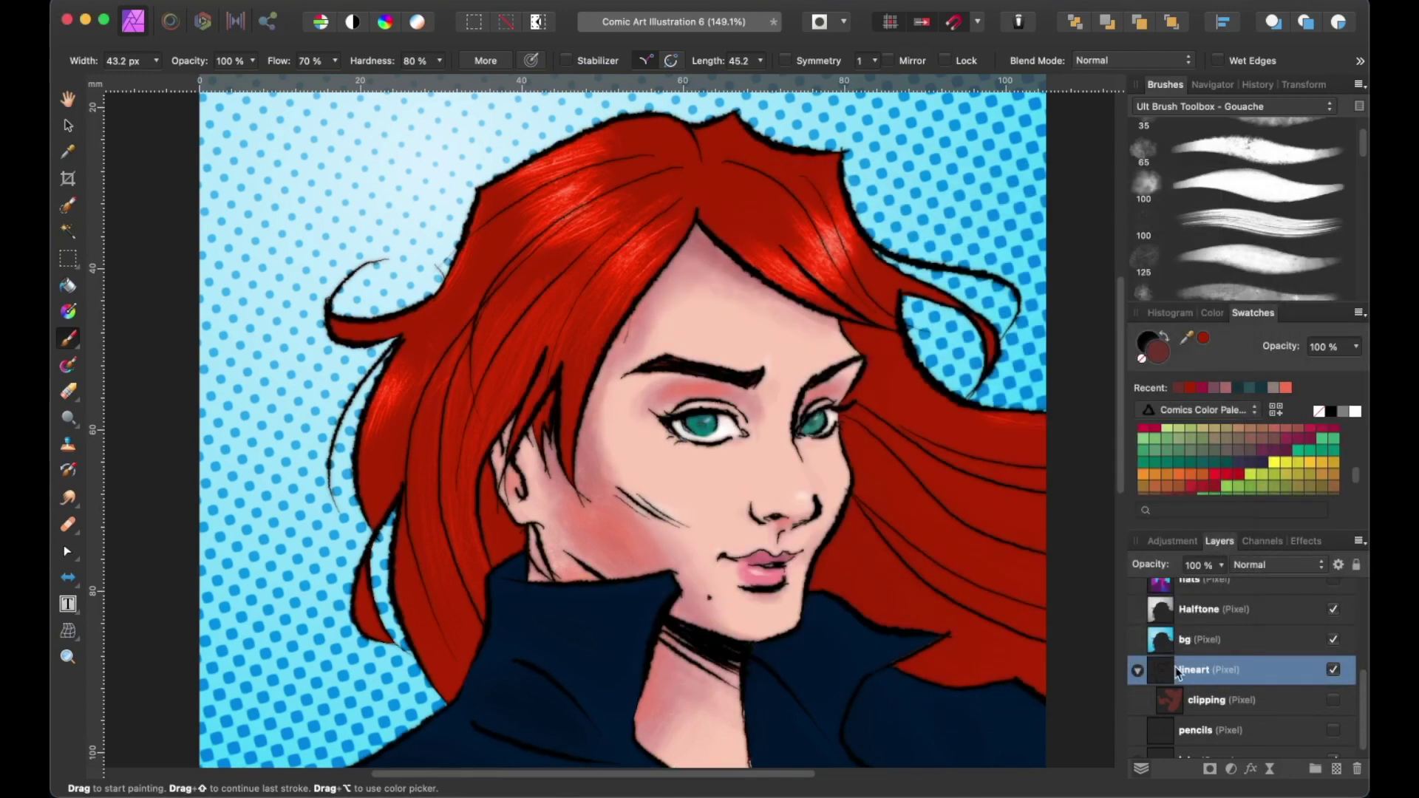
- Add a Recolor adjustment above the lineart layer with lightness 30% and hue 228.1°
click(1138, 671)
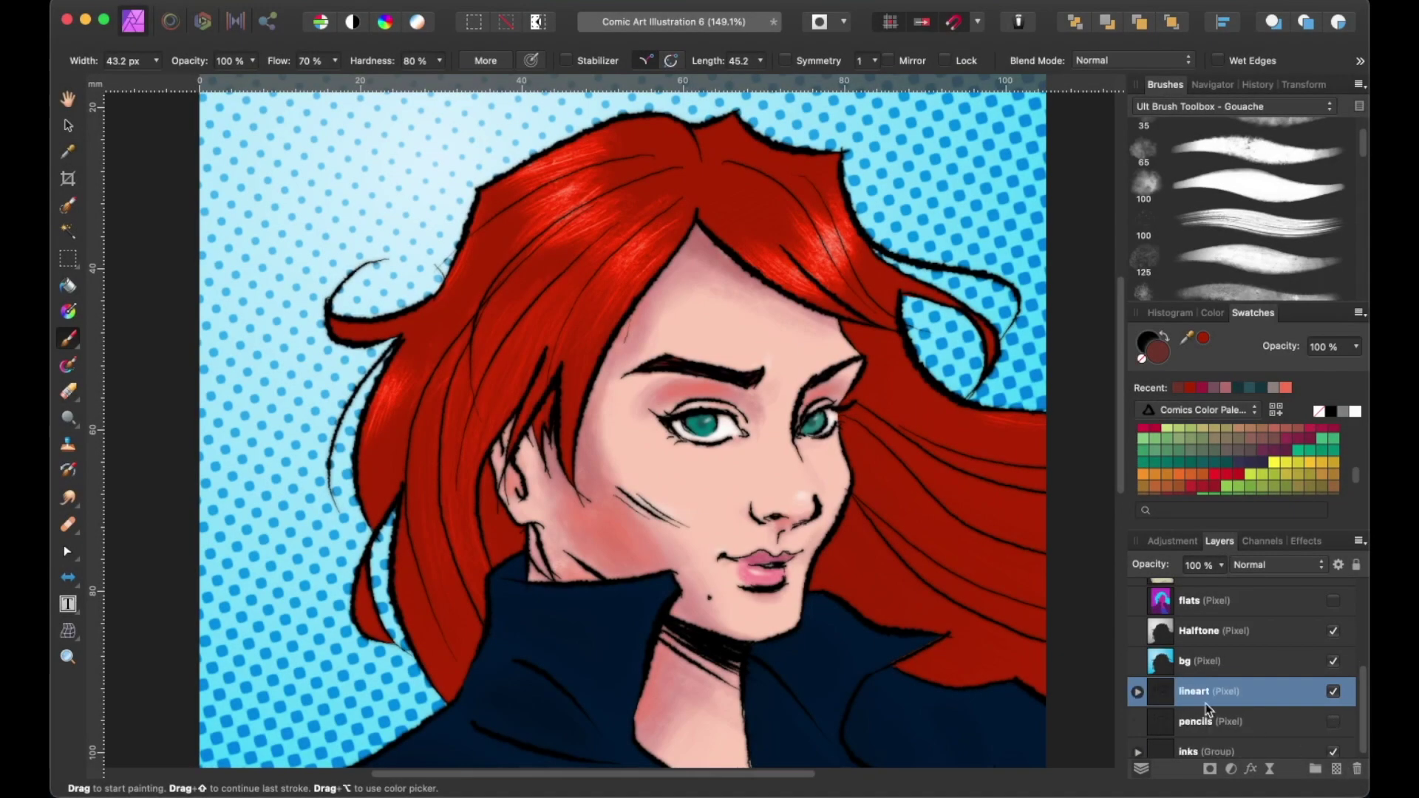
scroll(1212, 735, up, 1)
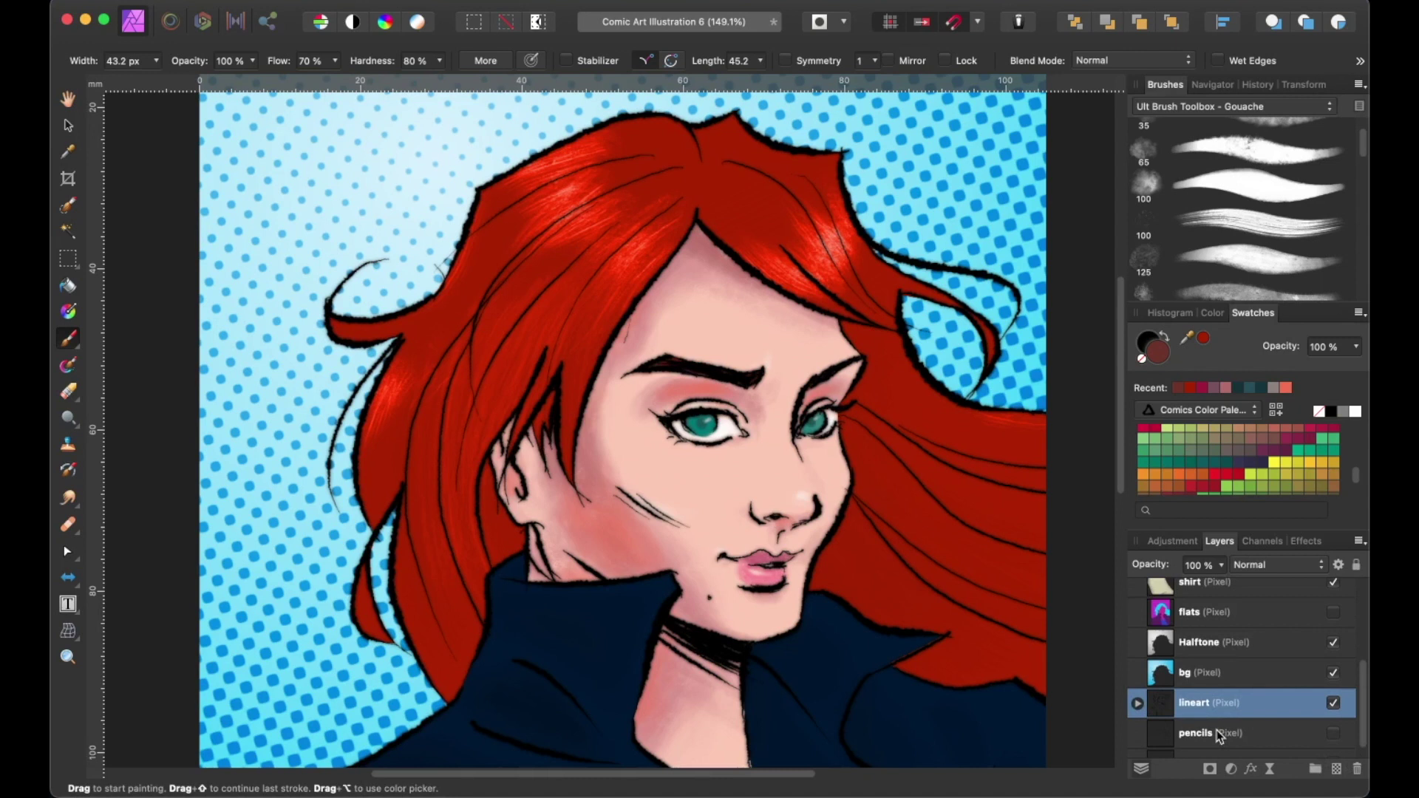
click(1230, 769)
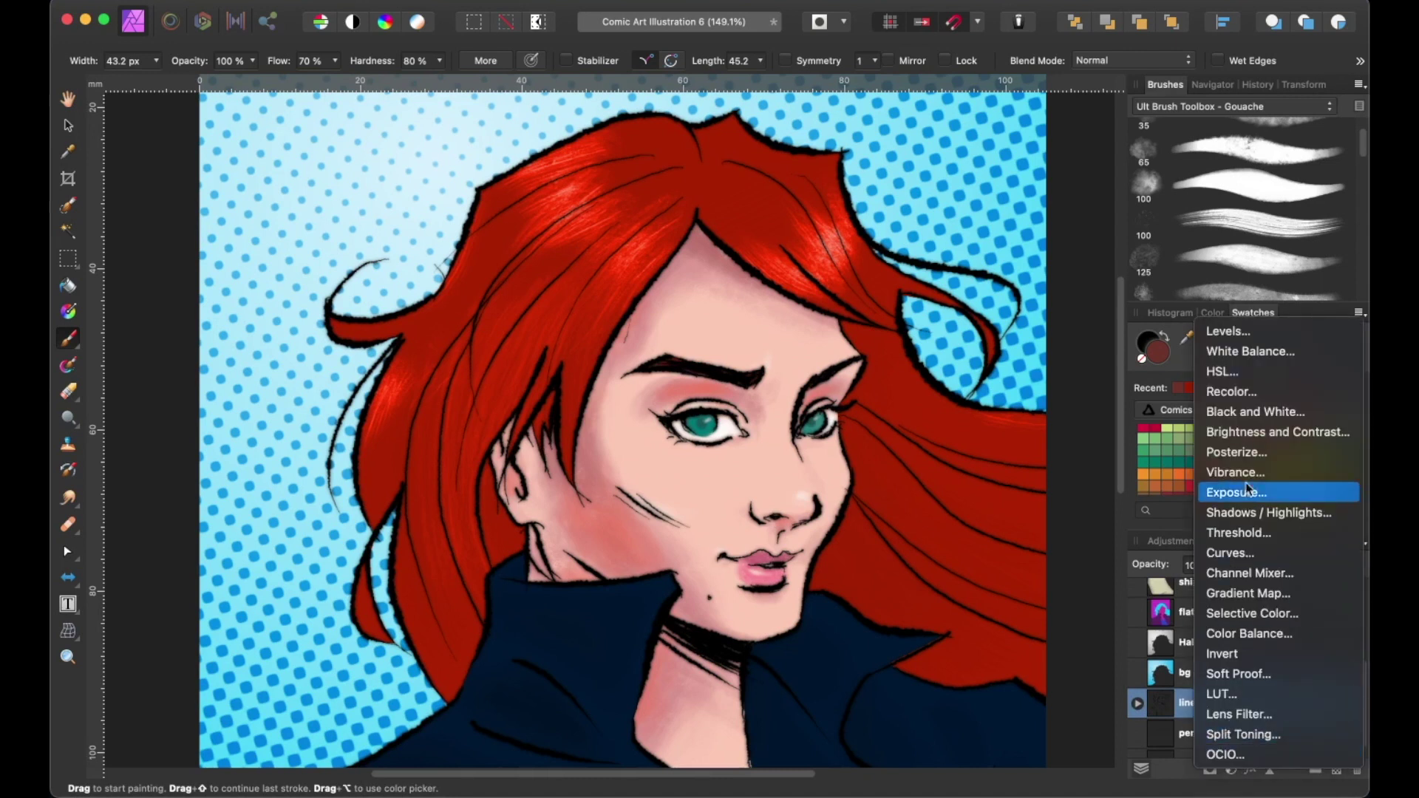
click(1241, 399)
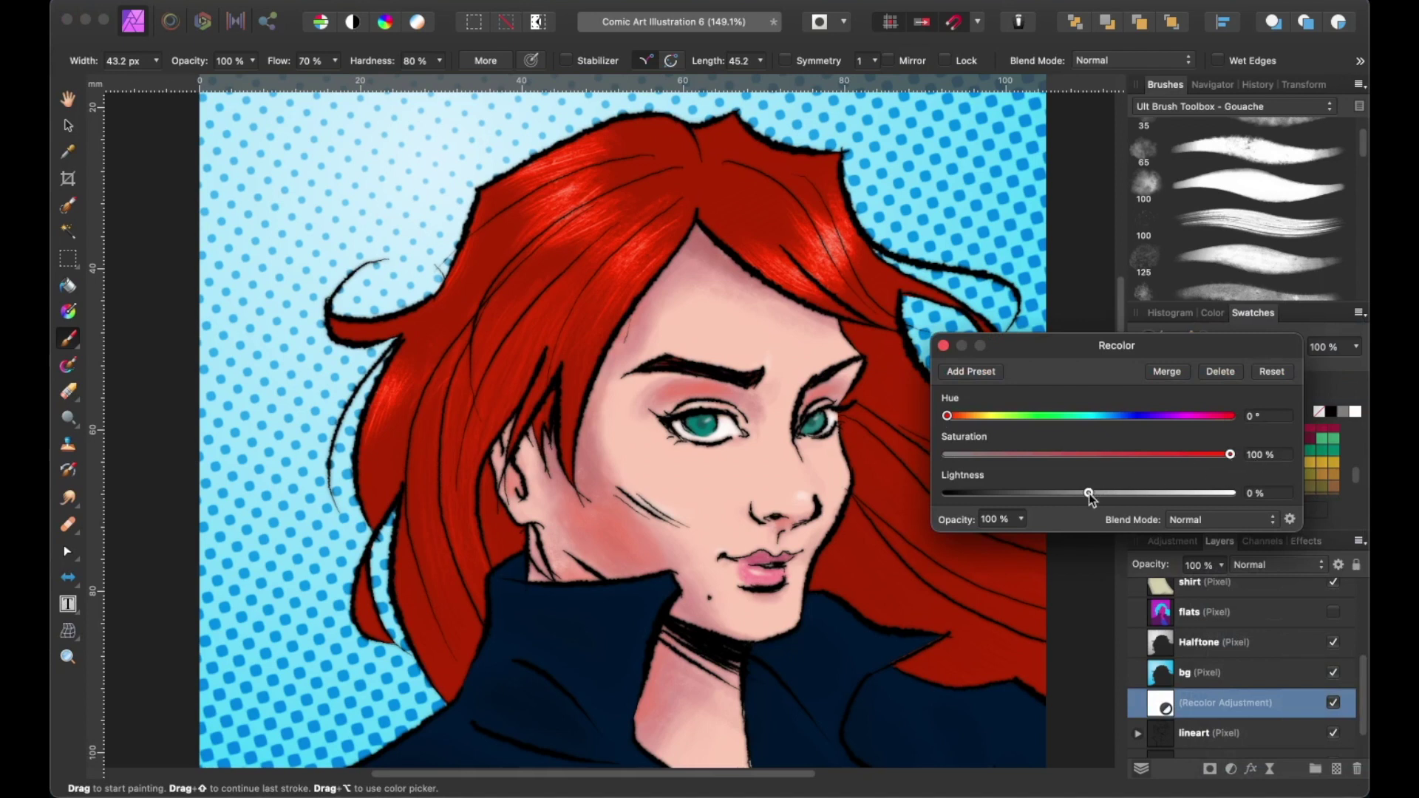
drag(1091, 493, 1131, 493)
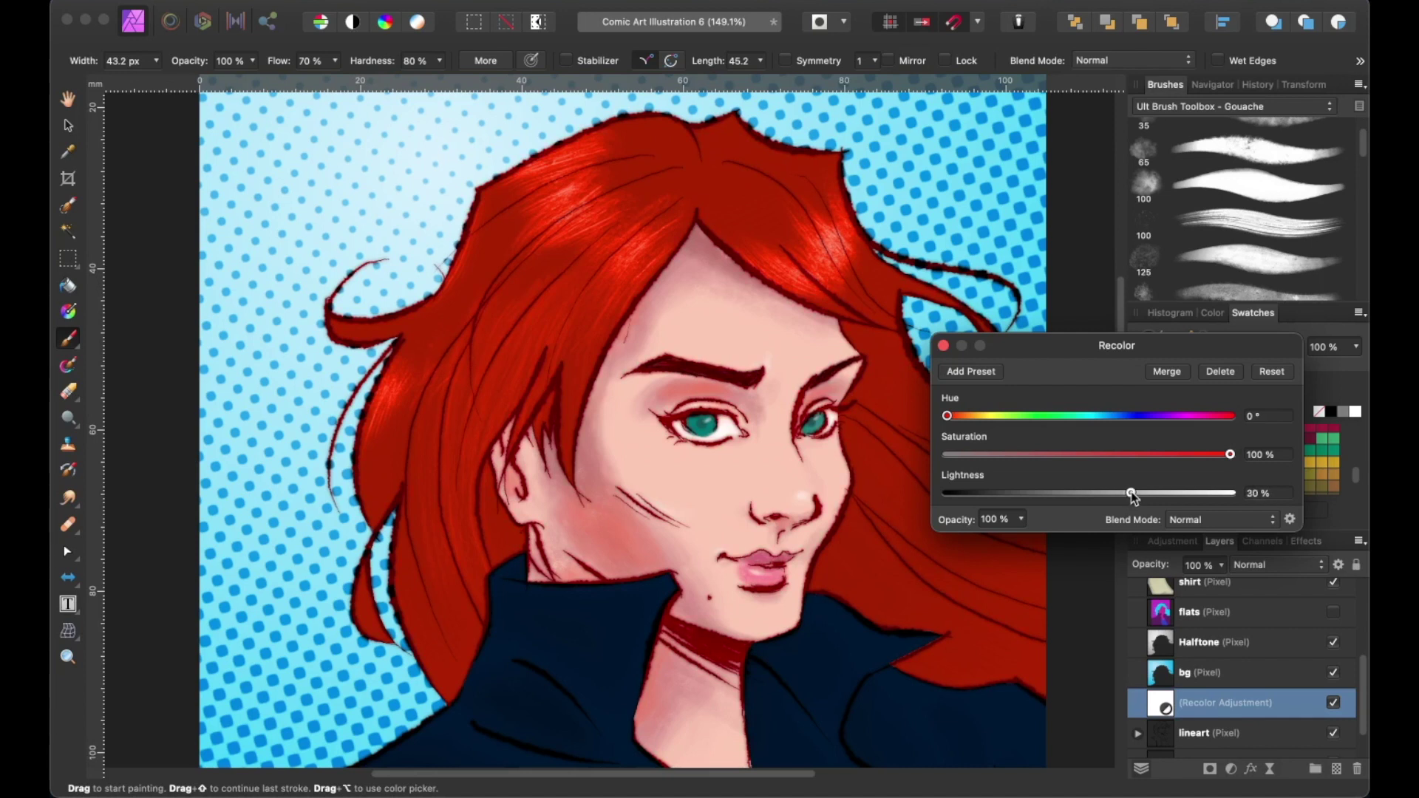
drag(950, 419, 1126, 423)
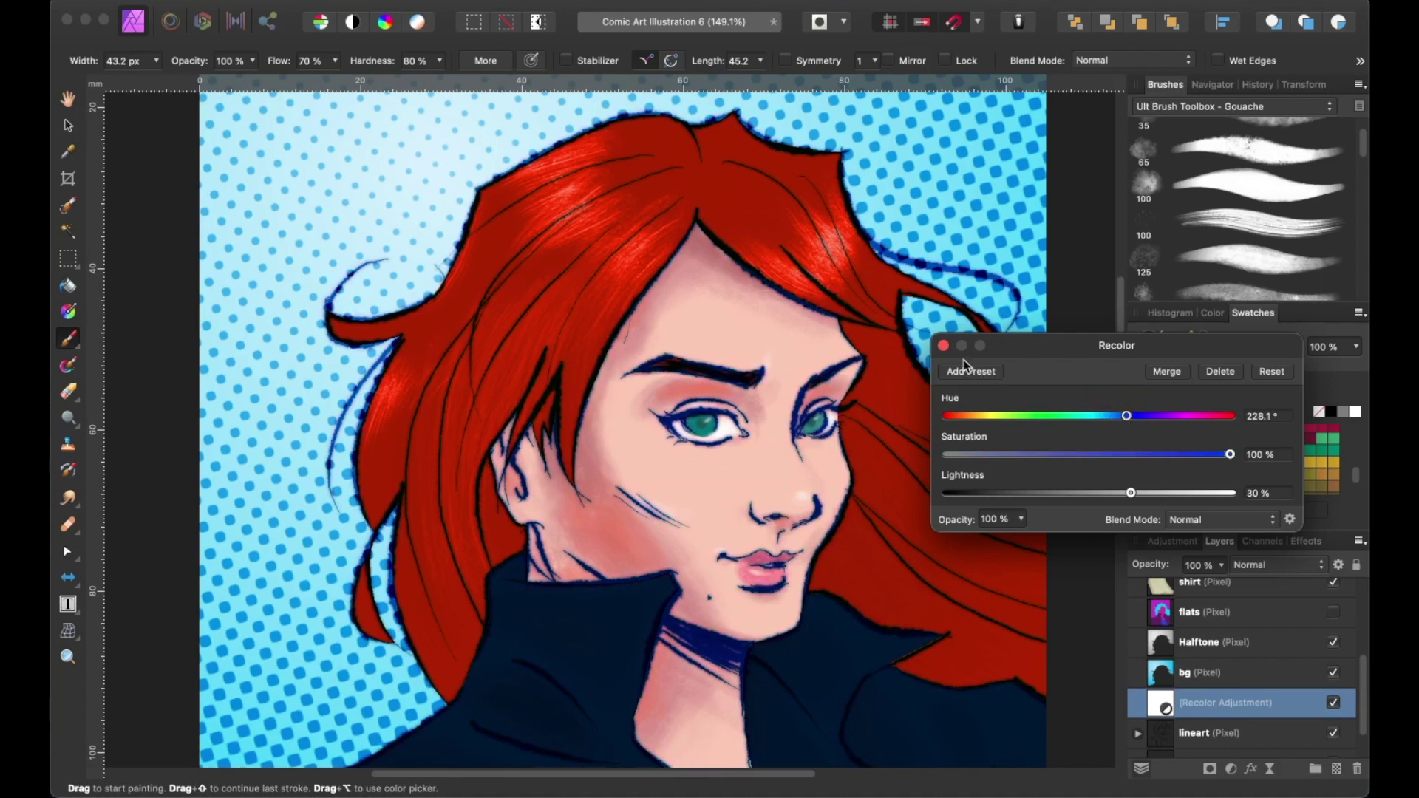
click(943, 345)
- Try the Recolor adjustment above the Skin layer and return it to just above the lineart layer
scroll(1169, 671, down, 1)
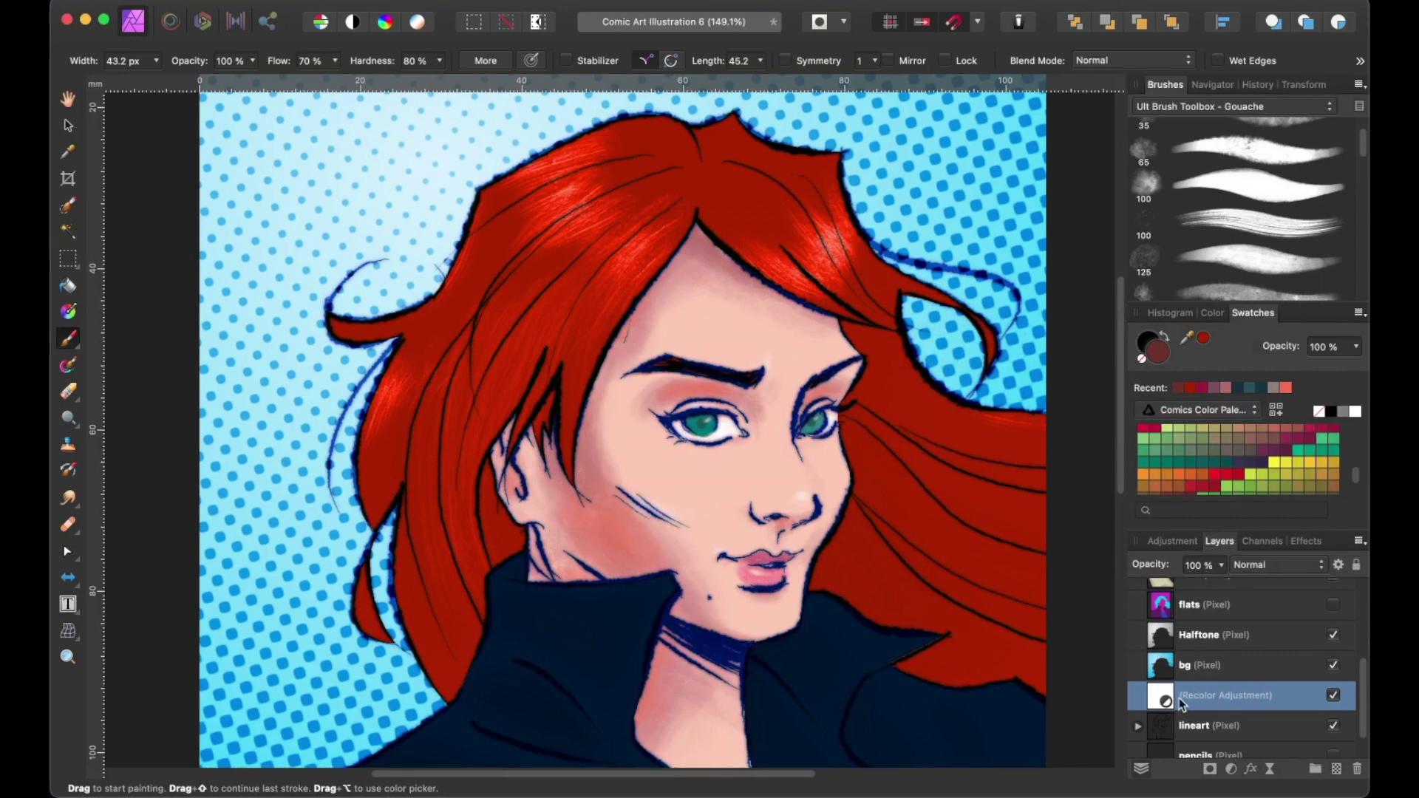
scroll(1182, 702, down, 1)
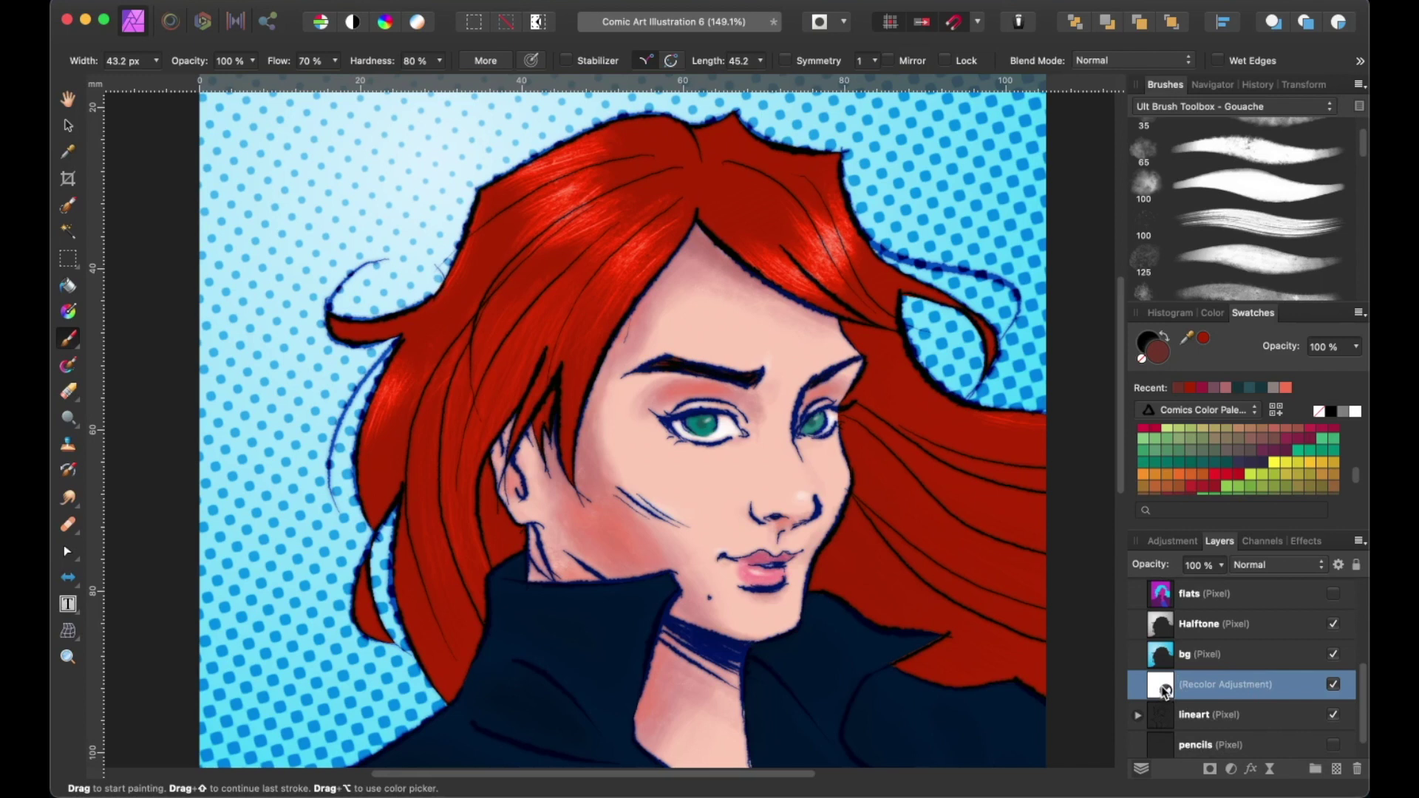
drag(1166, 691, 1186, 649)
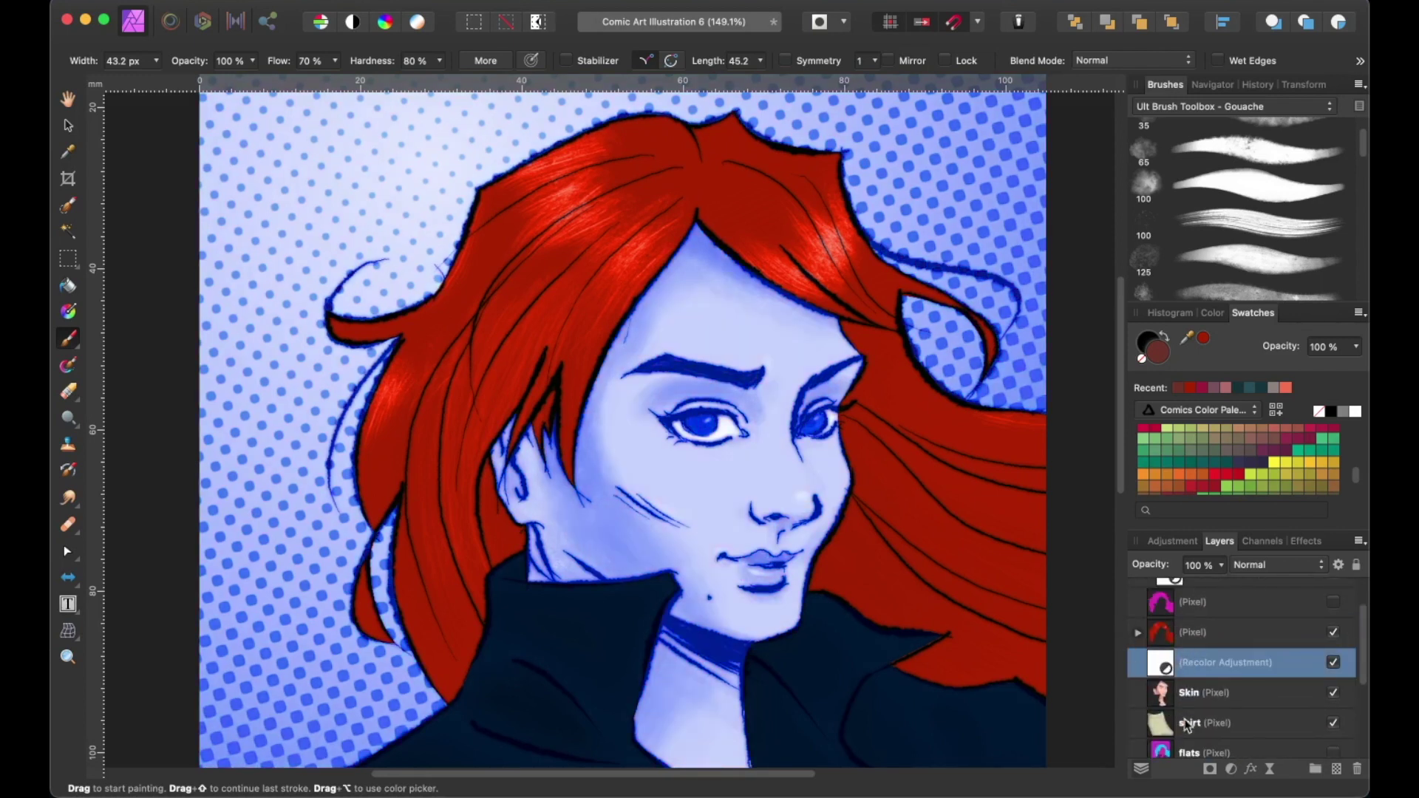
drag(1166, 670, 1167, 711)
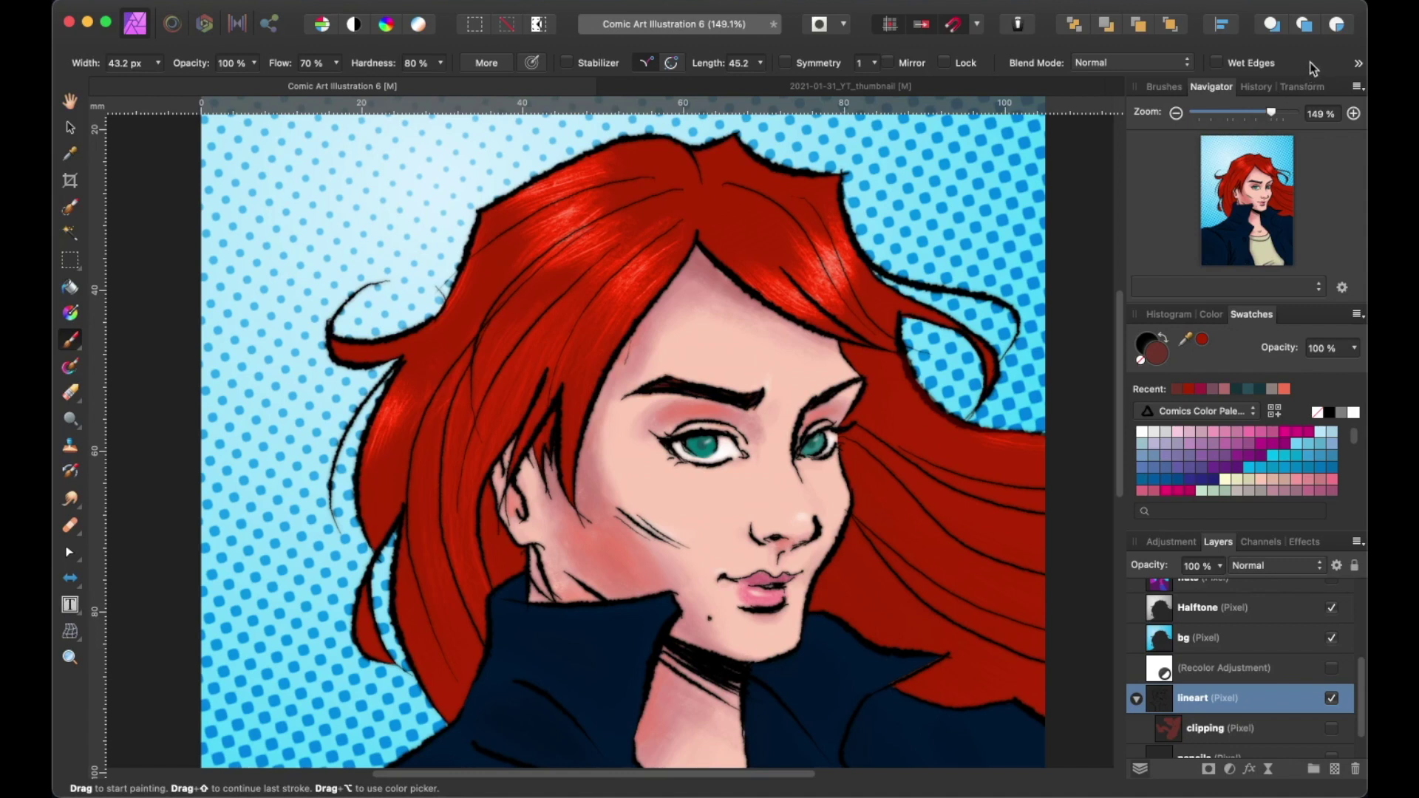
- Turn on Protect Alpha for the brush and paint dark red over the face, neck and ear lines directly on the lineart layer
click(1354, 67)
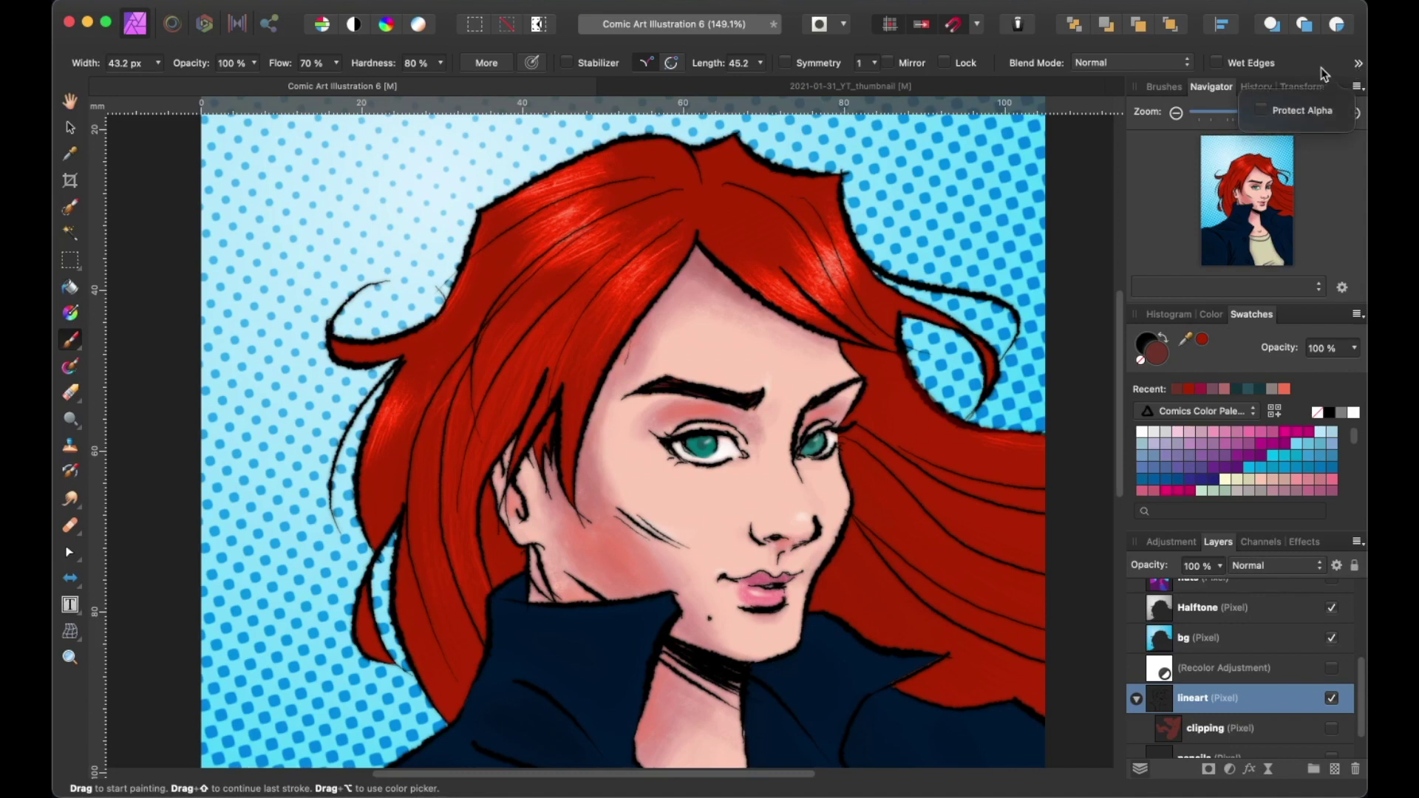
click(1260, 112)
mouse_move(856, 392)
mouse_down()
mouse_move(839, 422)
mouse_move(857, 386)
mouse_move(802, 426)
mouse_move(837, 385)
mouse_move(806, 455)
mouse_up()
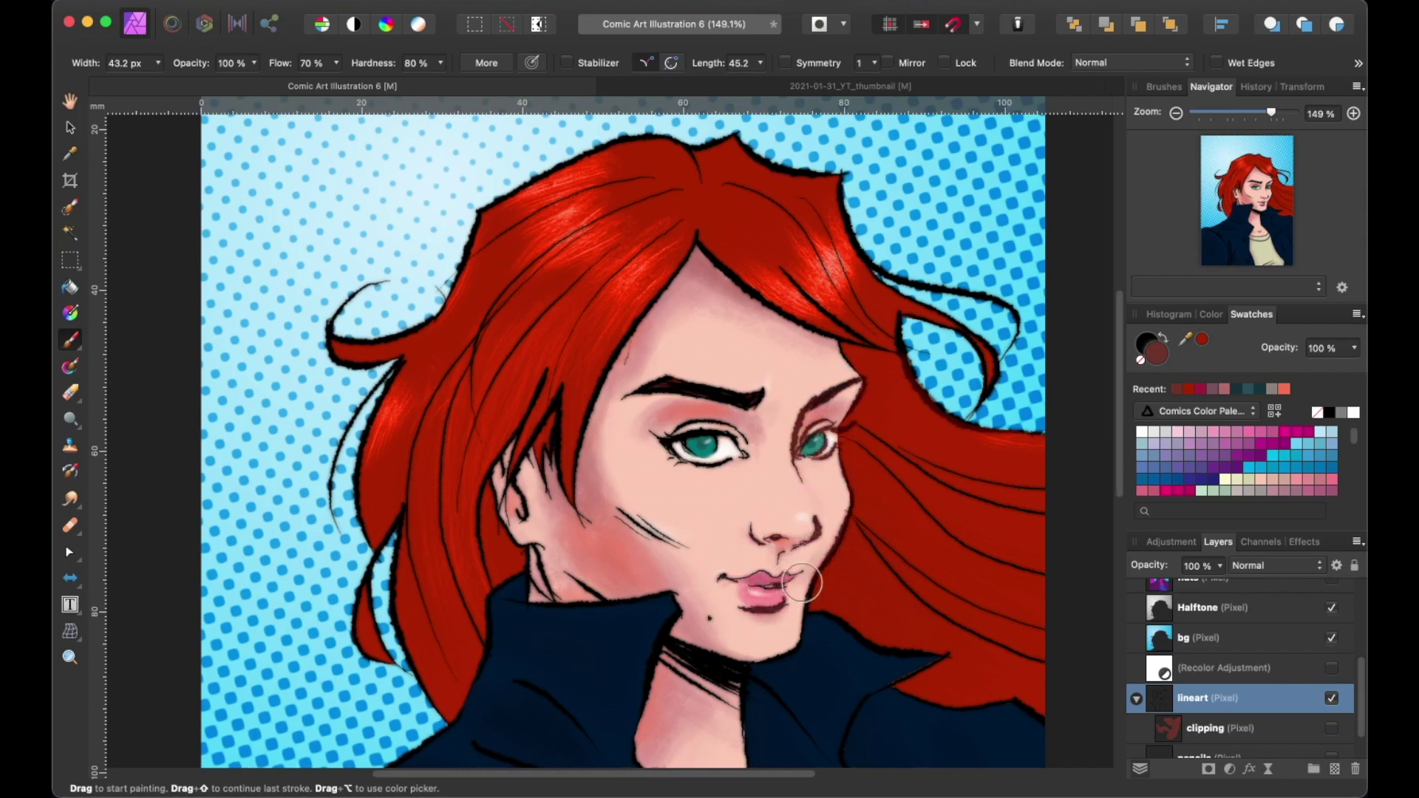
mouse_move(752, 669)
mouse_down()
mouse_move(730, 713)
mouse_move(719, 660)
mouse_move(700, 698)
mouse_move(683, 682)
mouse_move(691, 602)
mouse_up()
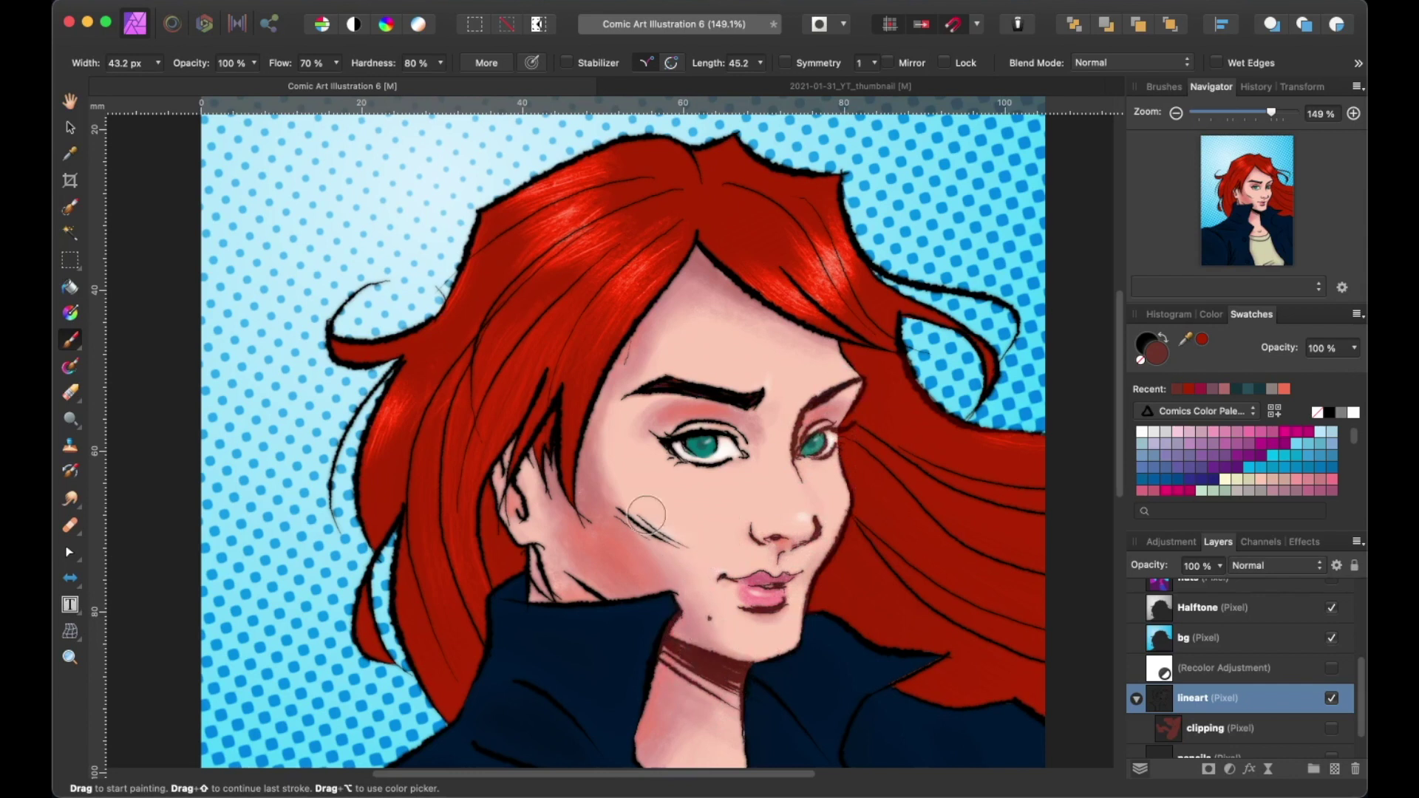
drag(750, 390, 662, 393)
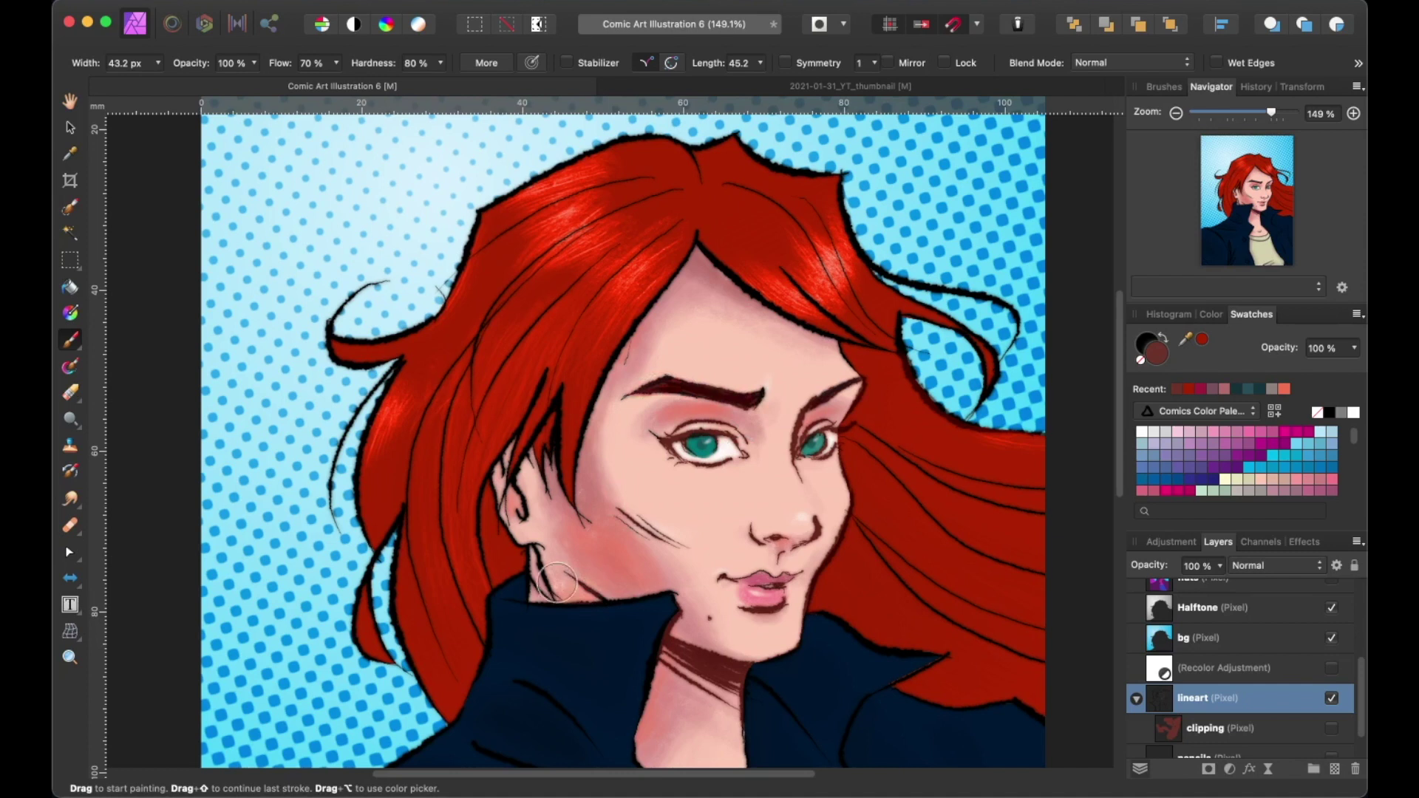
mouse_move(534, 529)
mouse_down()
mouse_move(525, 470)
mouse_move(504, 503)
mouse_move(506, 462)
mouse_up()
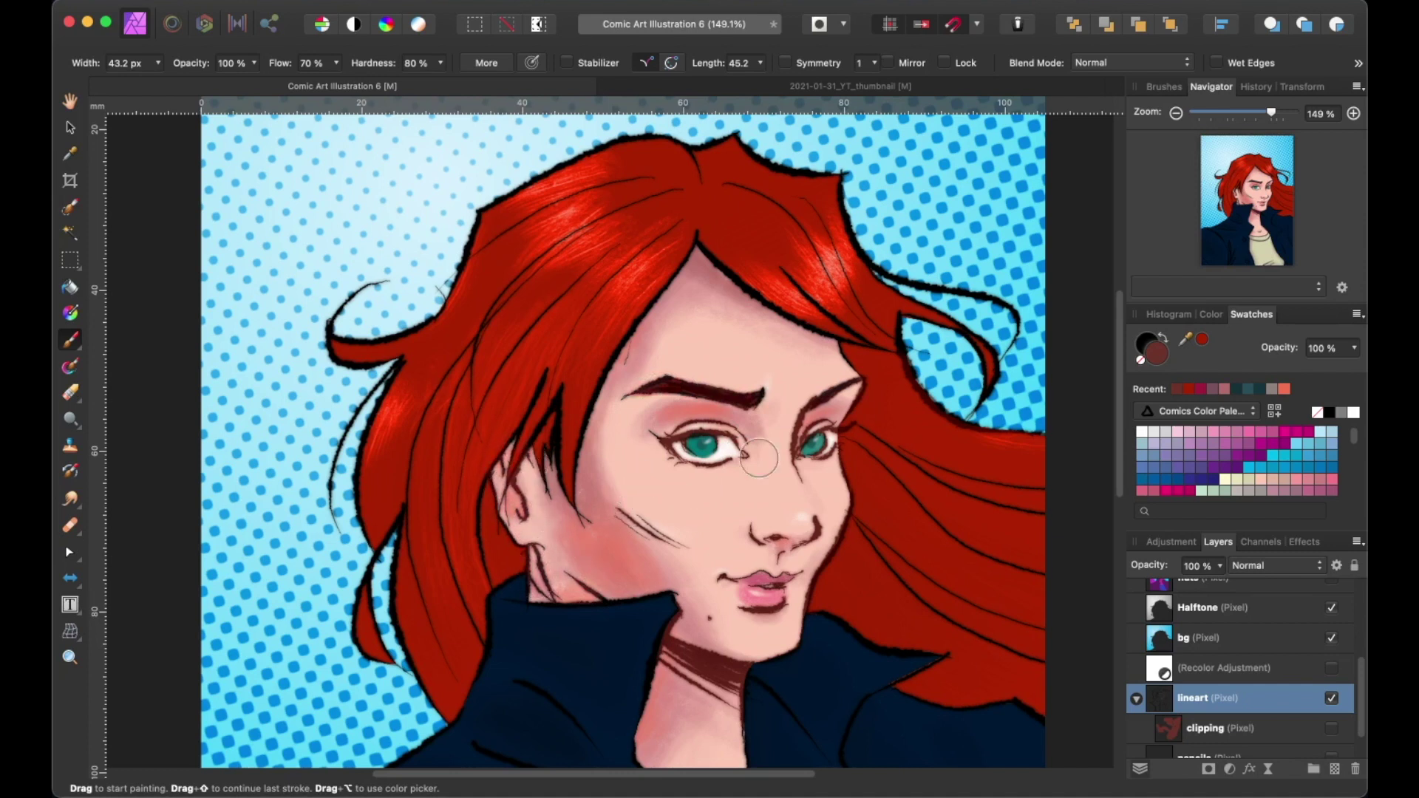